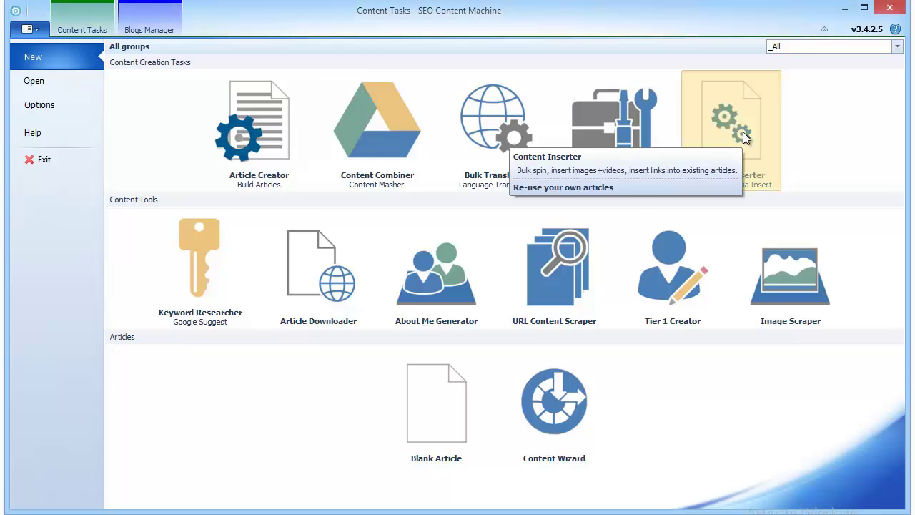
# Start a new Content Inserter task and look through its links, sources, images and videos settings.
pyautogui.click(743, 133)
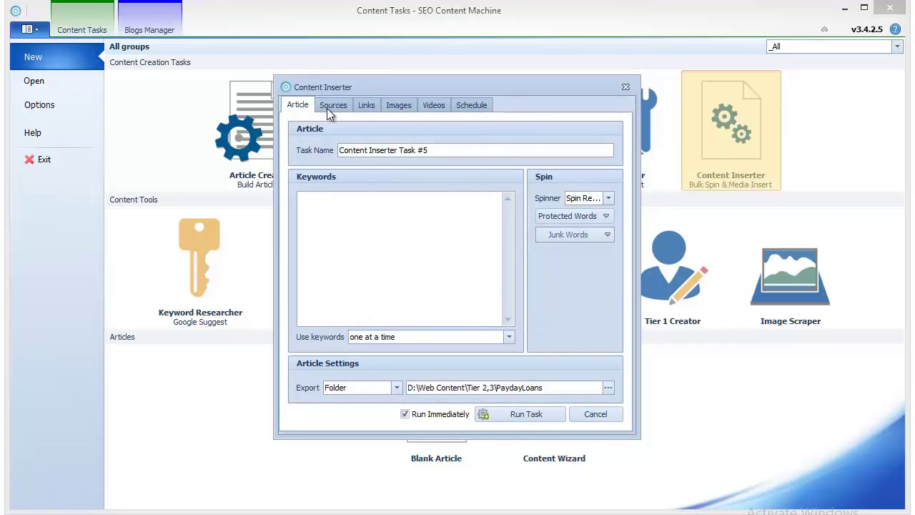
pyautogui.moveTo(337, 239)
pyautogui.click(404, 243)
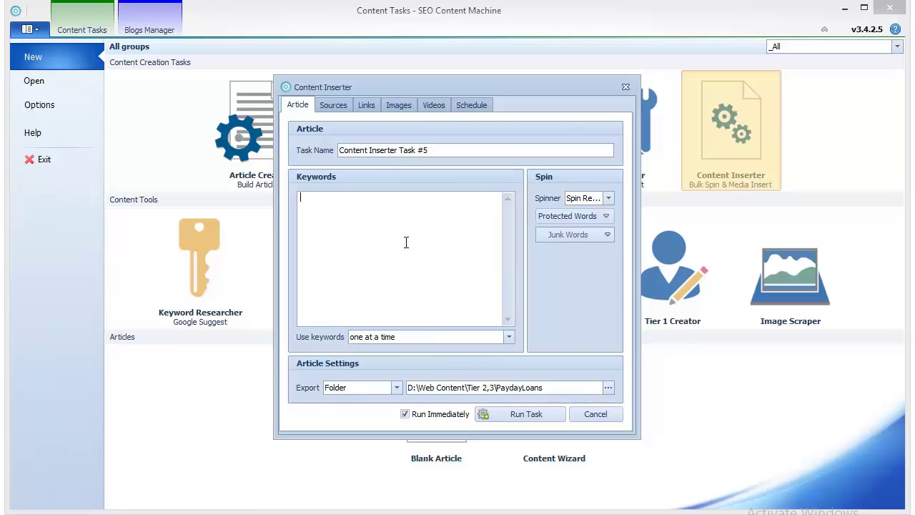
pyautogui.click(365, 106)
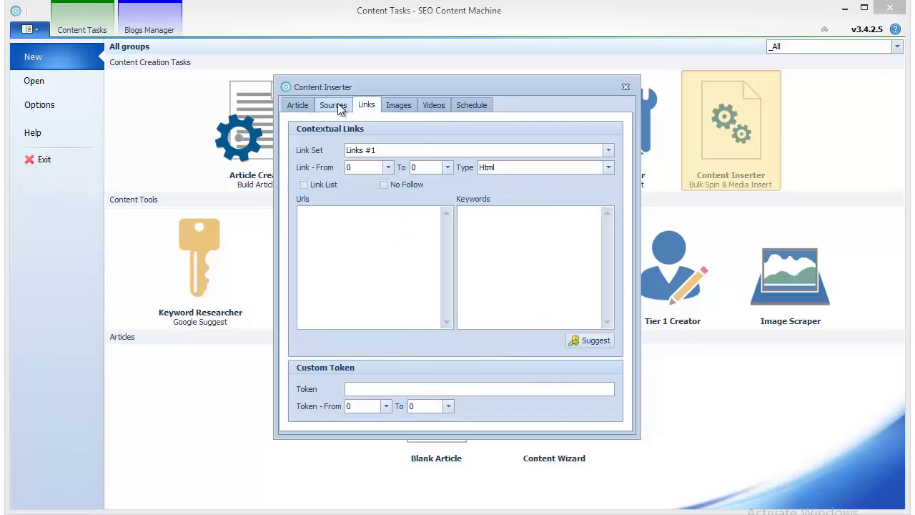
pyautogui.click(343, 106)
pyautogui.click(399, 107)
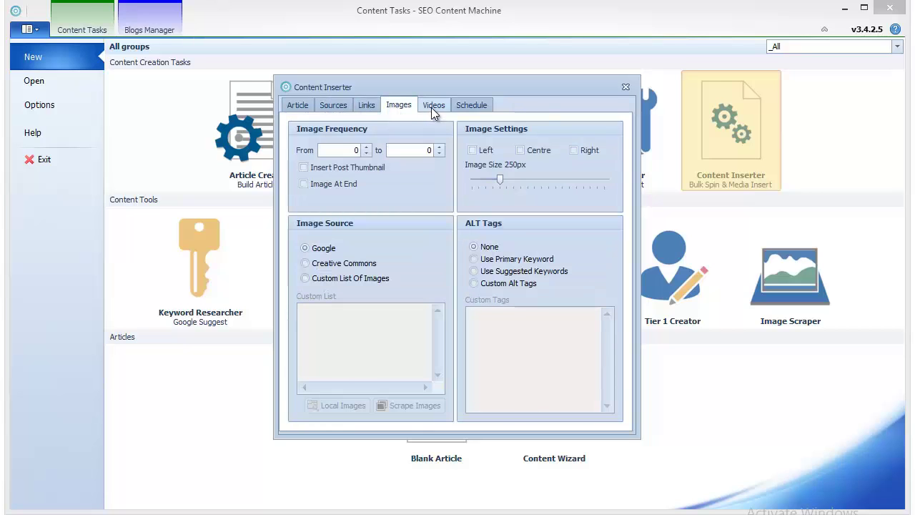
pyautogui.click(432, 108)
pyautogui.click(294, 107)
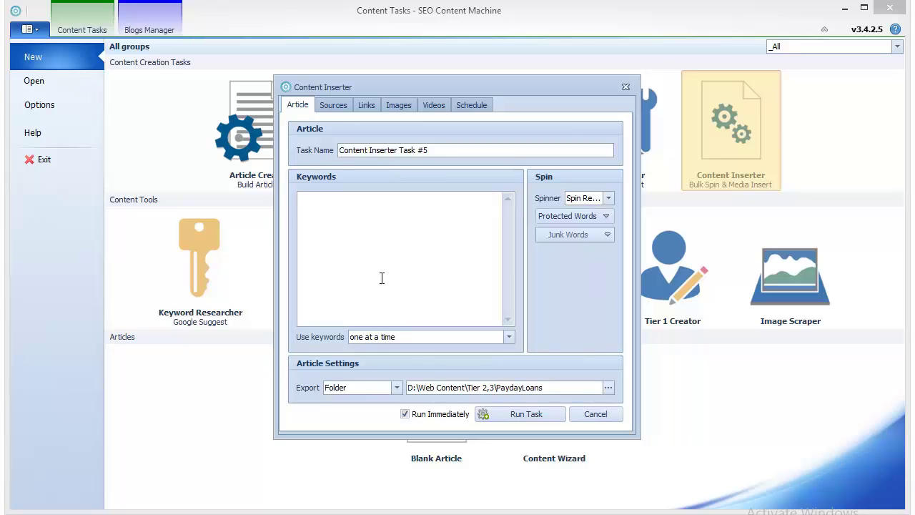
# Enter the keywords payday loans, pay day loans and cash advance on separate lines, with Spin Rewriter as the spinner.
pyautogui.write('payday loans pay day loans')
pyautogui.press('Return')
pyautogui.write('cash advance')
pyautogui.click(591, 199)
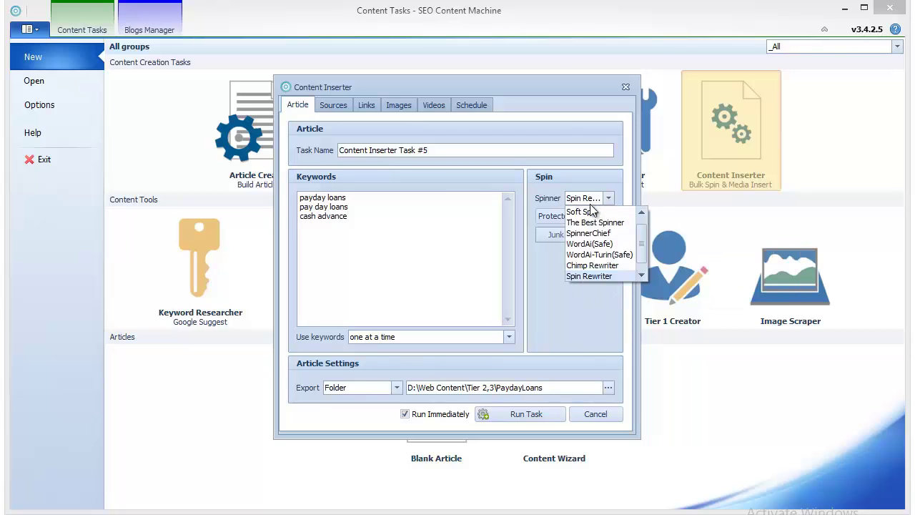
pyautogui.click(582, 279)
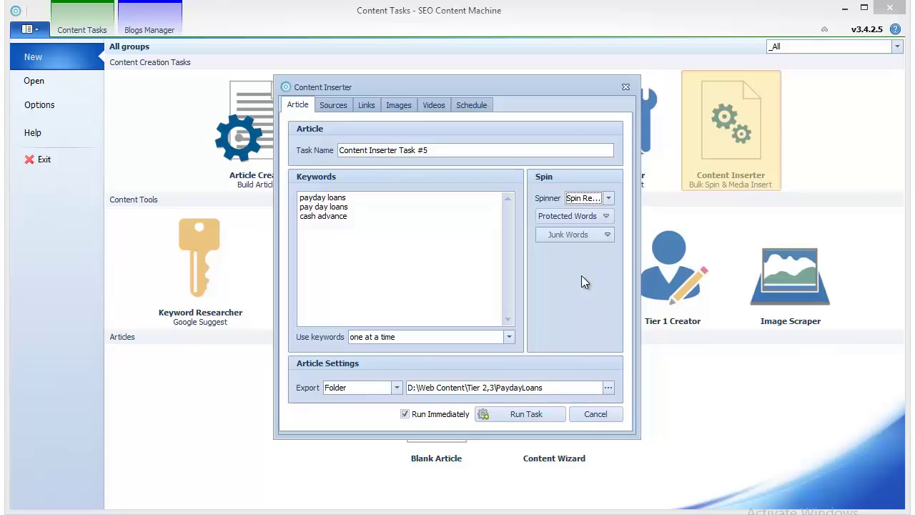
pyautogui.click(556, 387)
# Add the folder C:\Articles2 as a local source and view the article files inside it.
pyautogui.click(333, 106)
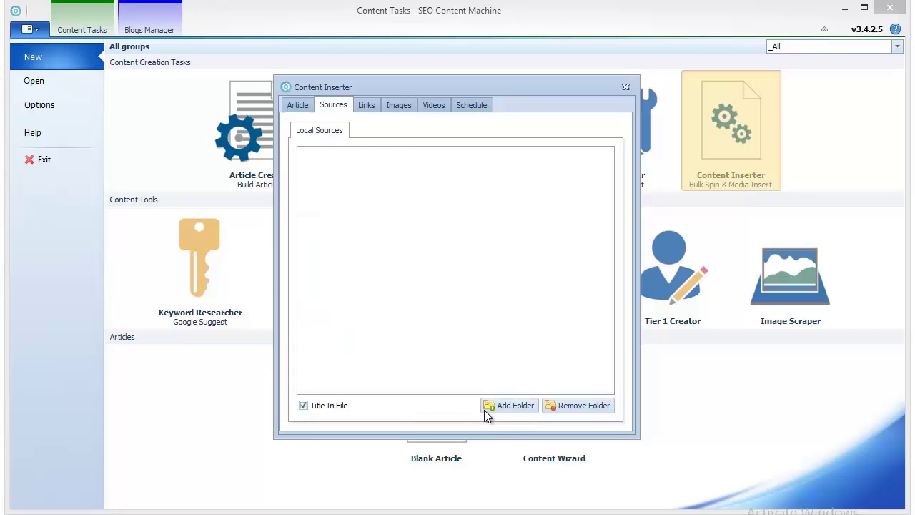
pyautogui.click(507, 412)
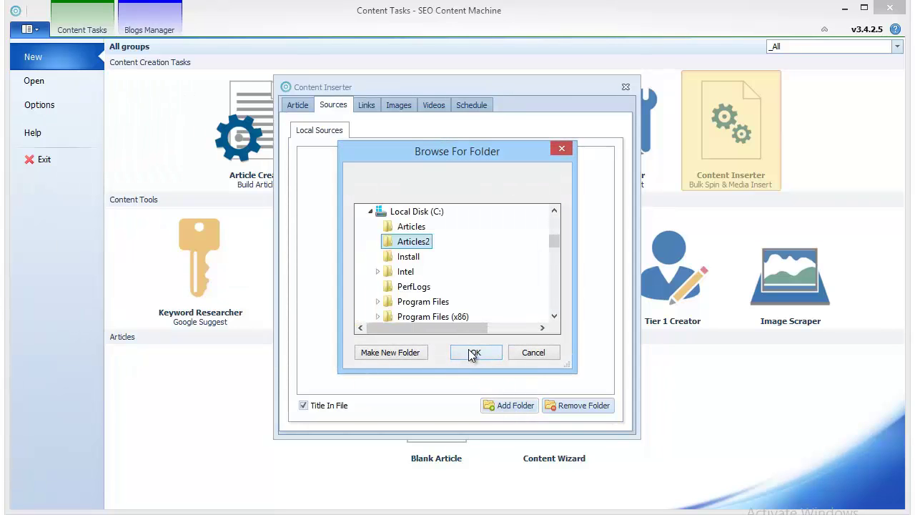
pyautogui.click(473, 355)
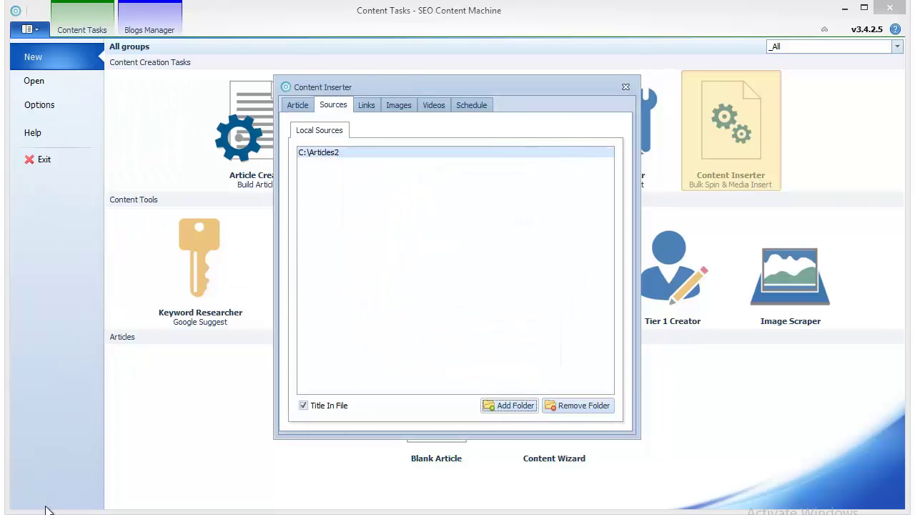
pyautogui.hotkey('alt', 'Tab')
pyautogui.hotkey('ctrl', 'a')
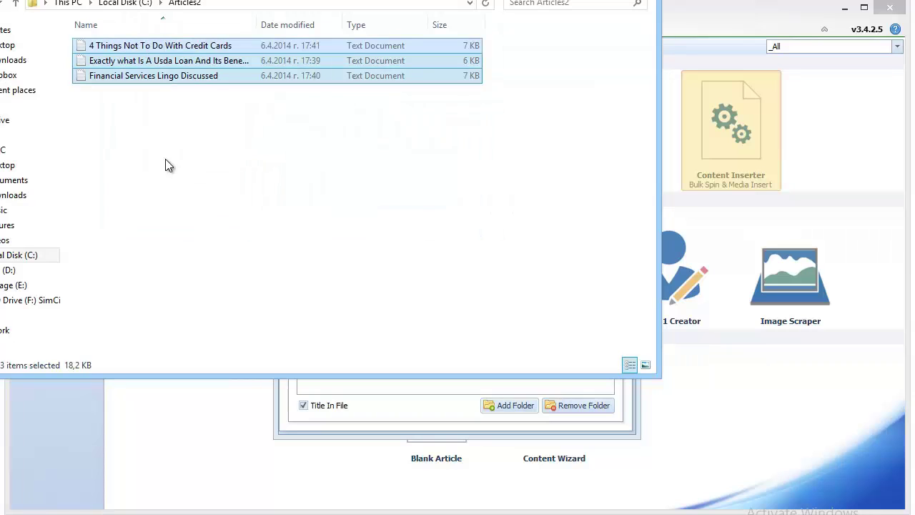
pyautogui.click(707, 150)
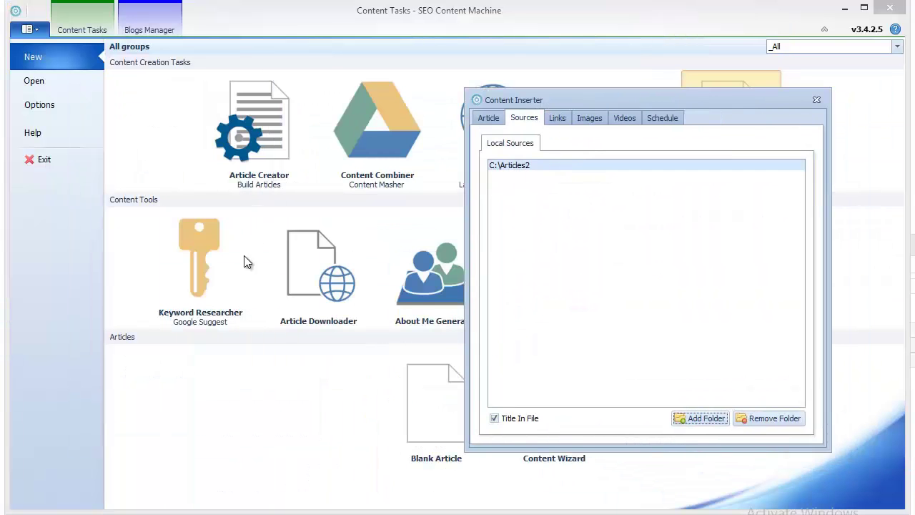
# Look over the contextual links and custom token options of the task.
pyautogui.click(557, 119)
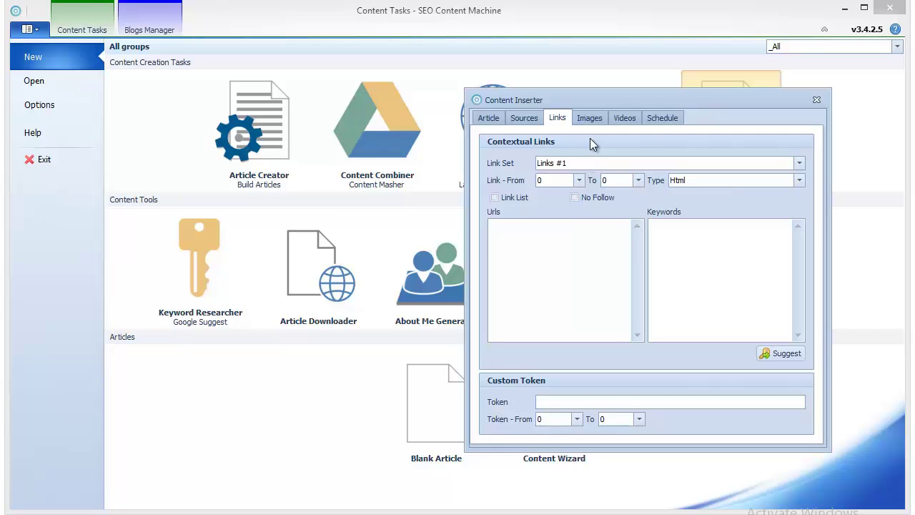
pyautogui.moveTo(577, 92); pyautogui.dragTo(334, 101)
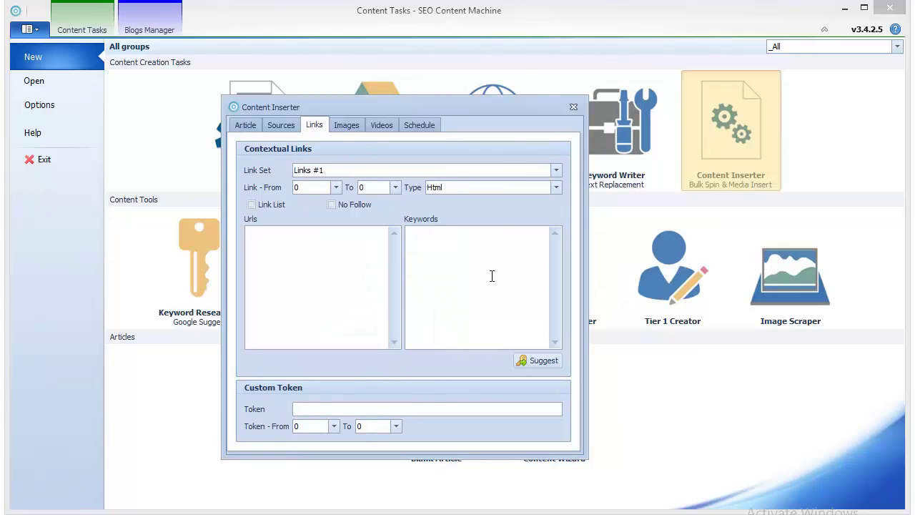
pyautogui.moveTo(440, 257)
# Set the maximum number of images to 2 and enable left, centre and right image alignment.
pyautogui.click(350, 126)
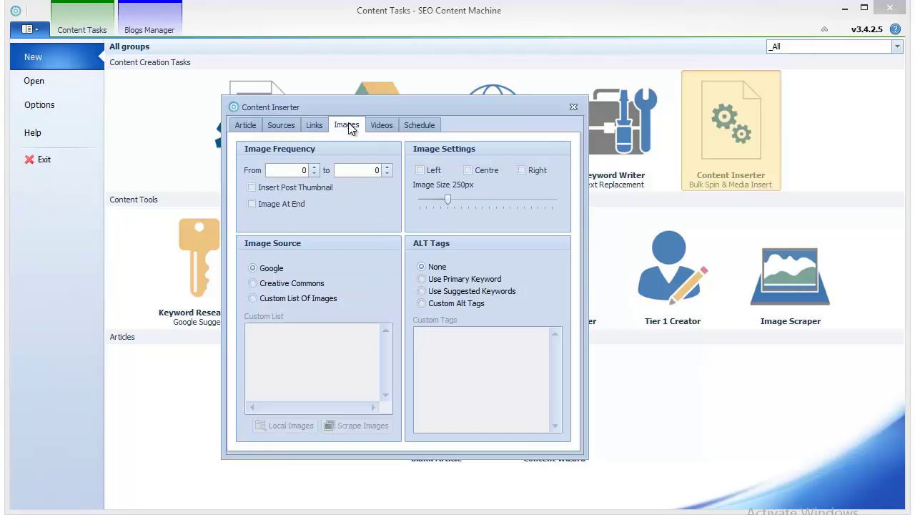
pyautogui.click(386, 167)
pyautogui.click(387, 167)
pyautogui.click(428, 172)
pyautogui.click(485, 172)
pyautogui.click(536, 170)
# Choose Creative Commons as the image source and use suggested keywords for the ALT tags.
pyautogui.click(308, 284)
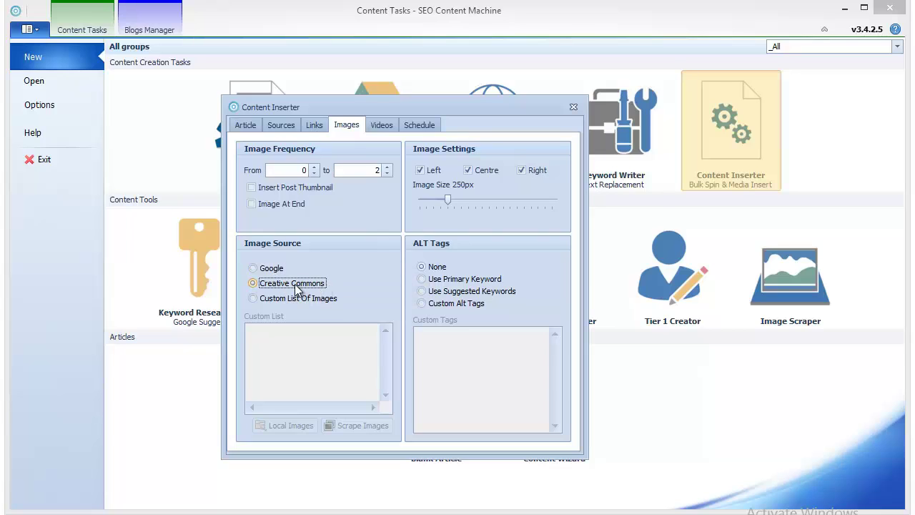
pyautogui.click(472, 305)
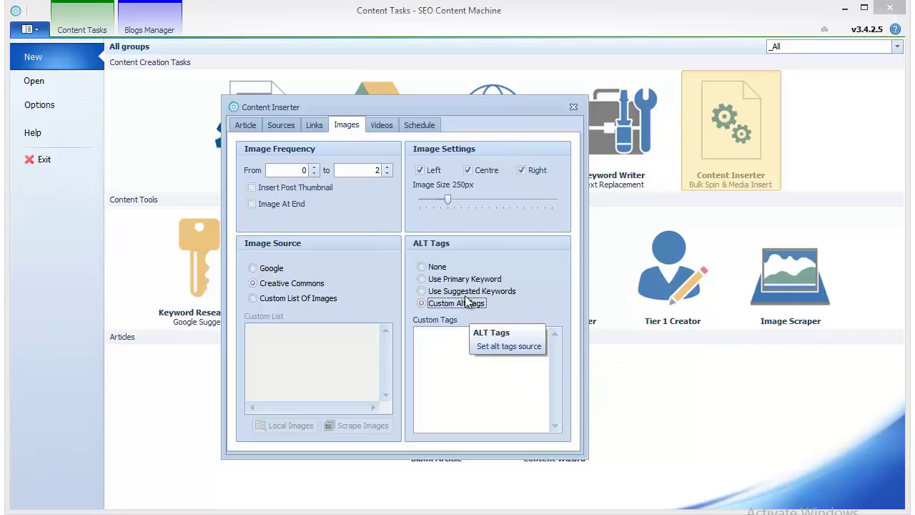
pyautogui.click(424, 293)
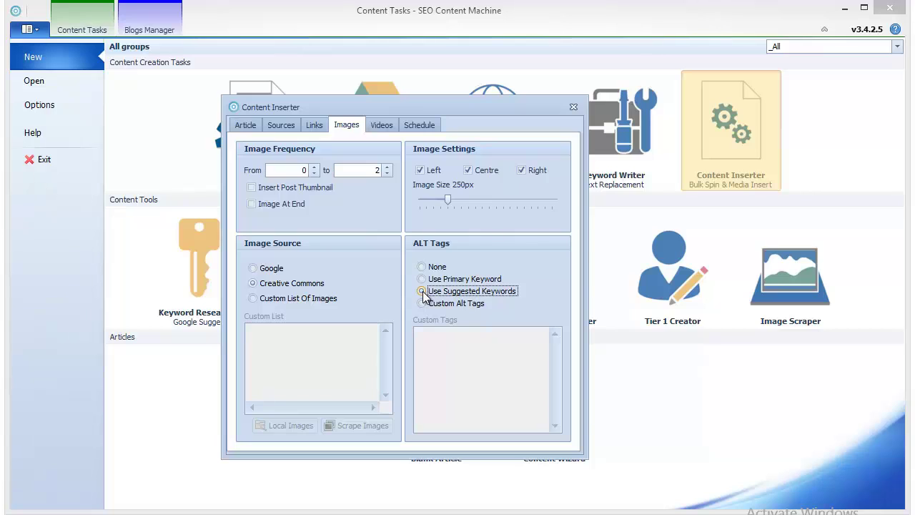
# Review the task's article keyword list and its contextual link settings.
pyautogui.click(246, 126)
pyautogui.click(267, 226)
pyautogui.hotkey('ctrl', 'a')
pyautogui.click(333, 245)
pyautogui.click(315, 125)
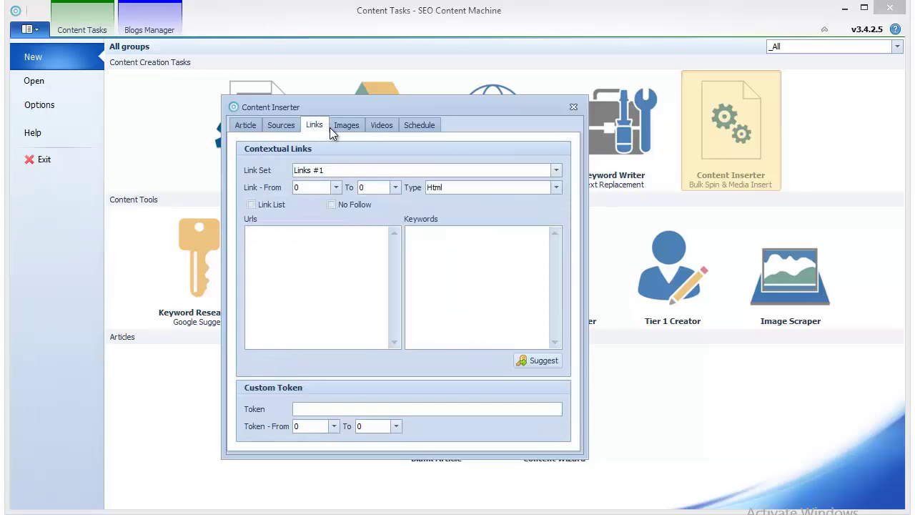
# Set the size of the inserted images to 280 px.
pyautogui.click(349, 132)
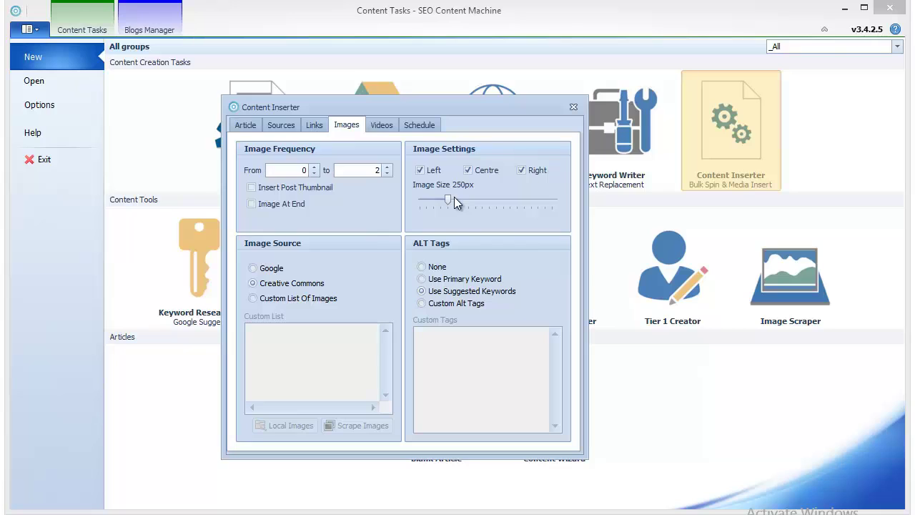
pyautogui.hotkey('ctrl', 'Tab')
pyautogui.hotkey('ctrl', 'shift', 'Tab')
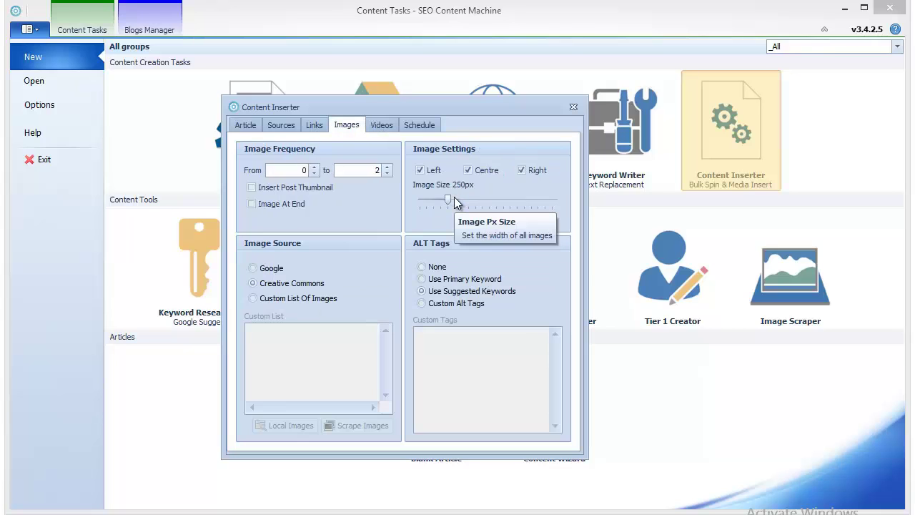
pyautogui.scroll(1, 450, 199)
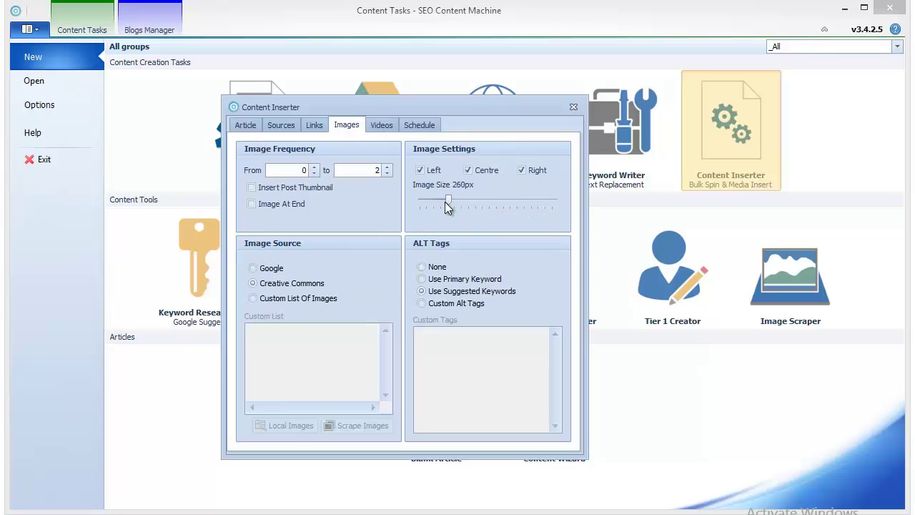
pyautogui.scroll(2, 446, 204)
pyautogui.scroll(1, 447, 207)
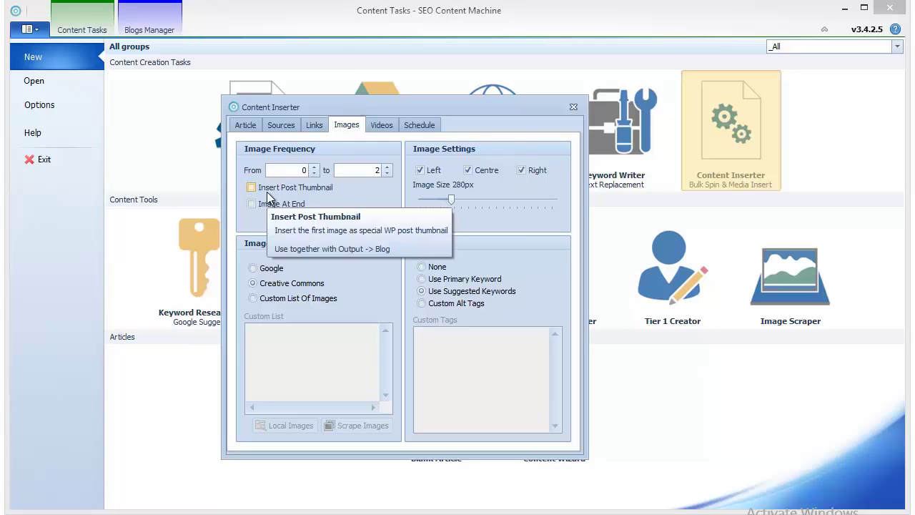
pyautogui.click(283, 171)
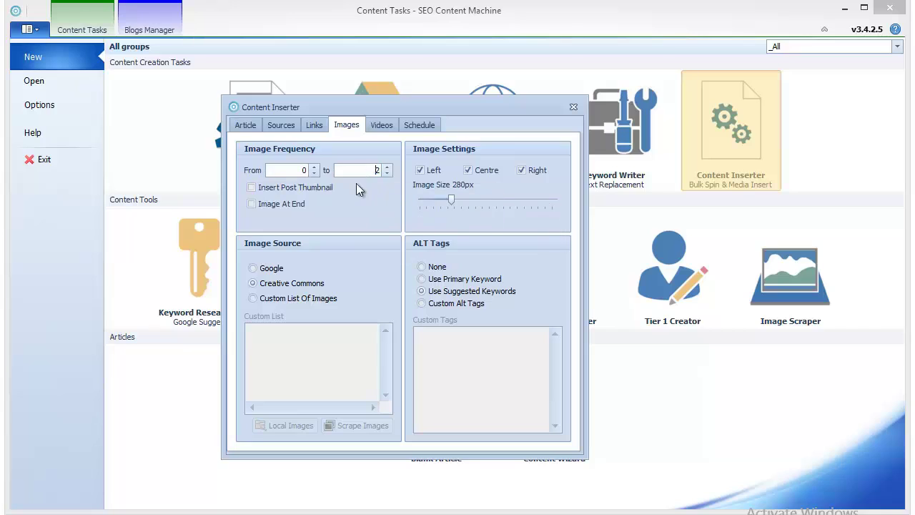
# Set the maximum number of videos to 1 and the YouTube video size to 360 px.
pyautogui.click(381, 125)
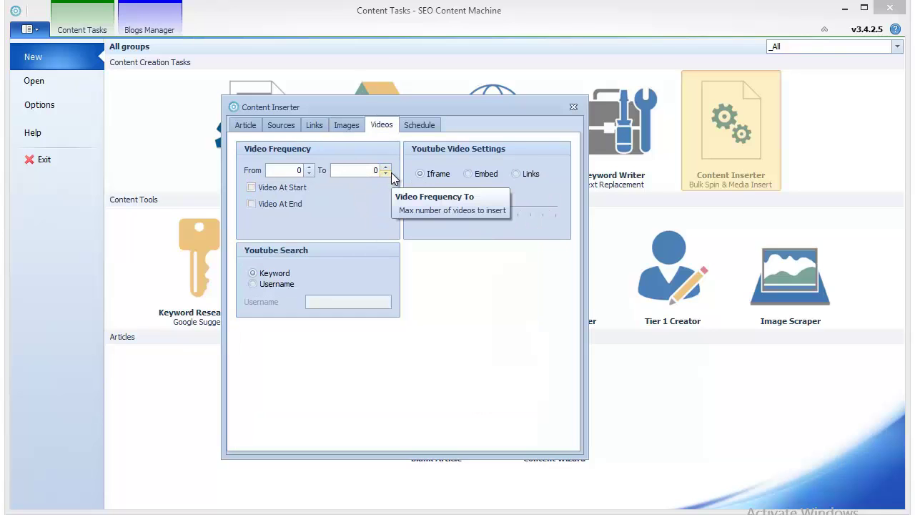
pyautogui.click(386, 168)
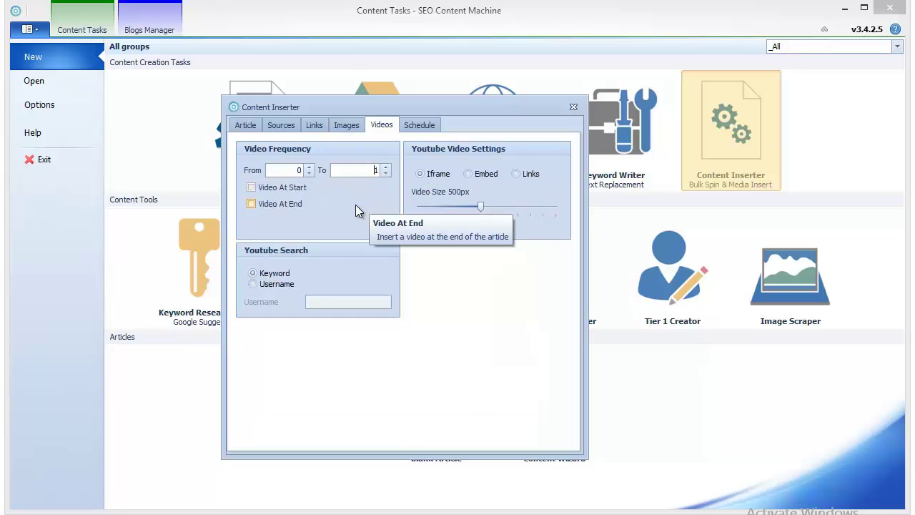
pyautogui.click(479, 208)
pyautogui.moveTo(481, 212); pyautogui.dragTo(446, 211)
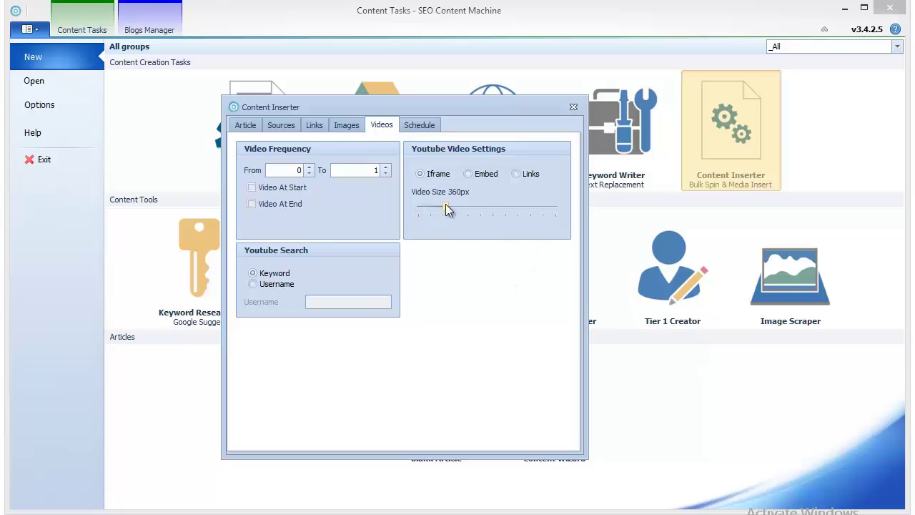
pyautogui.scroll(2, 412, 212)
# Change the article spinner to None in the task's article settings.
pyautogui.moveTo(477, 112); pyautogui.dragTo(533, 160)
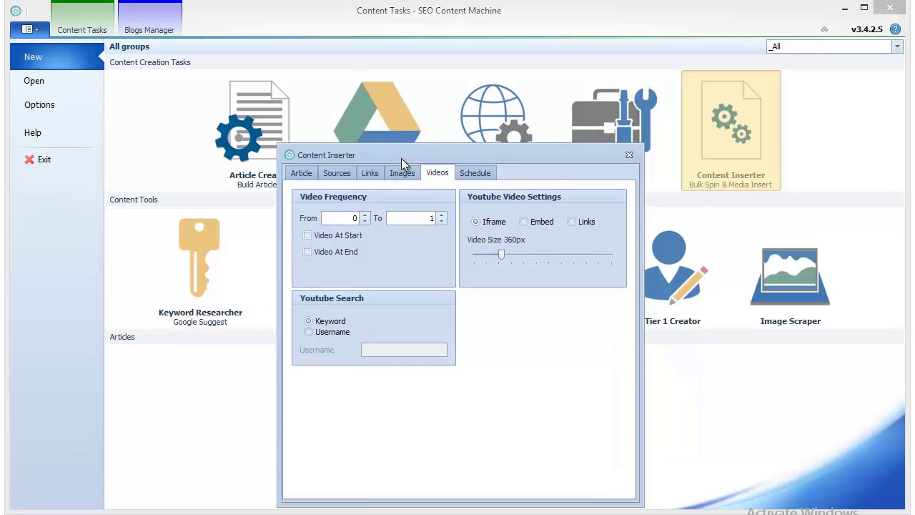
pyautogui.click(303, 174)
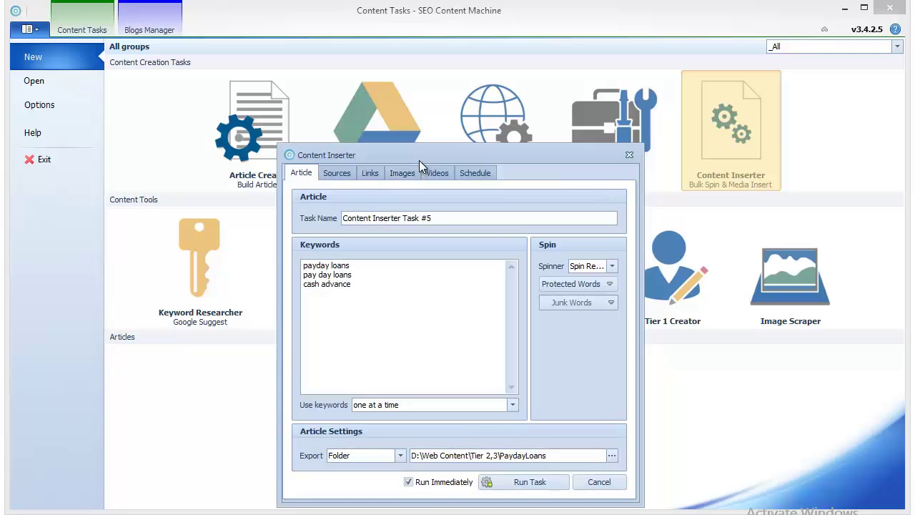
pyautogui.moveTo(419, 161); pyautogui.dragTo(336, 125)
pyautogui.click(518, 232)
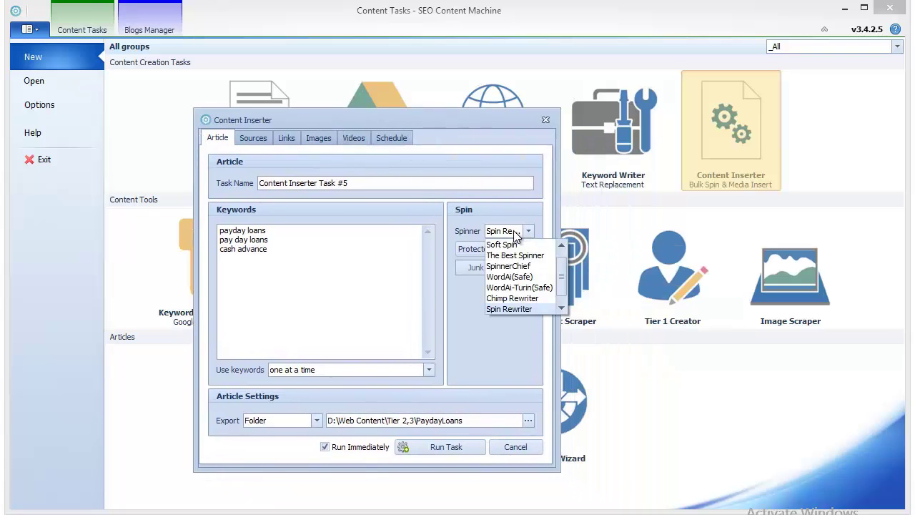
pyautogui.scroll(1, 521, 264)
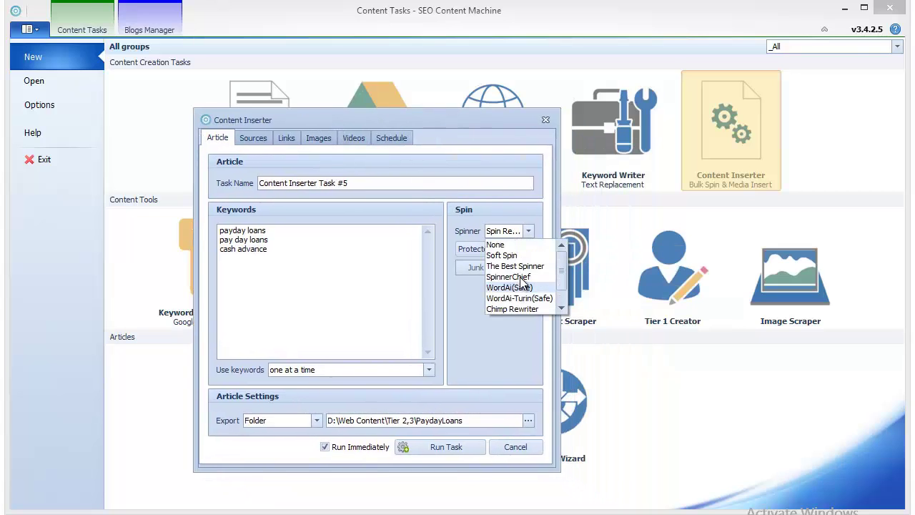
pyautogui.click(503, 245)
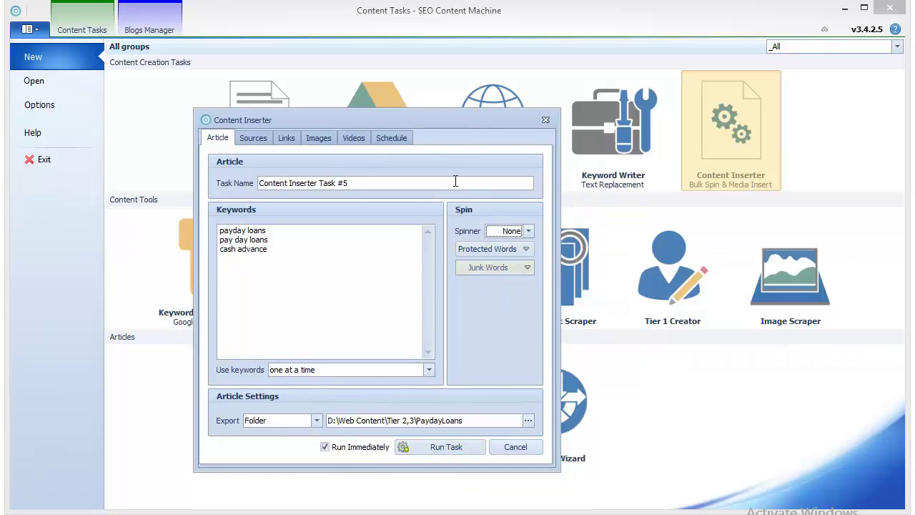
# Run Content Inserter Task #5 and open its output folder from the task list.
pyautogui.moveTo(390, 320)
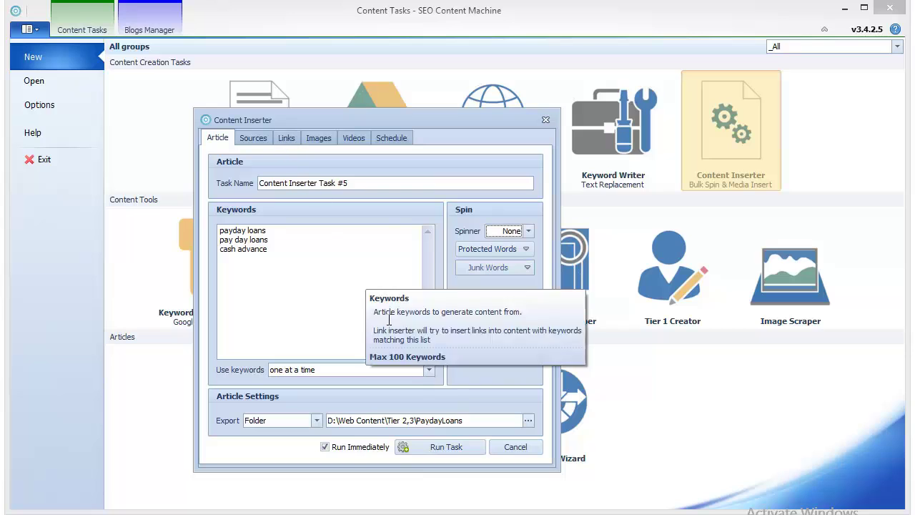
pyautogui.click(421, 448)
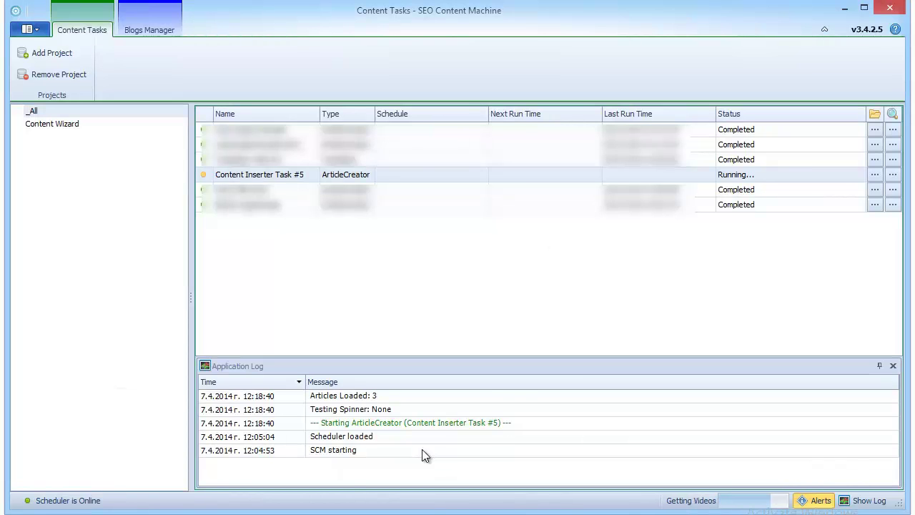
pyautogui.click(875, 176)
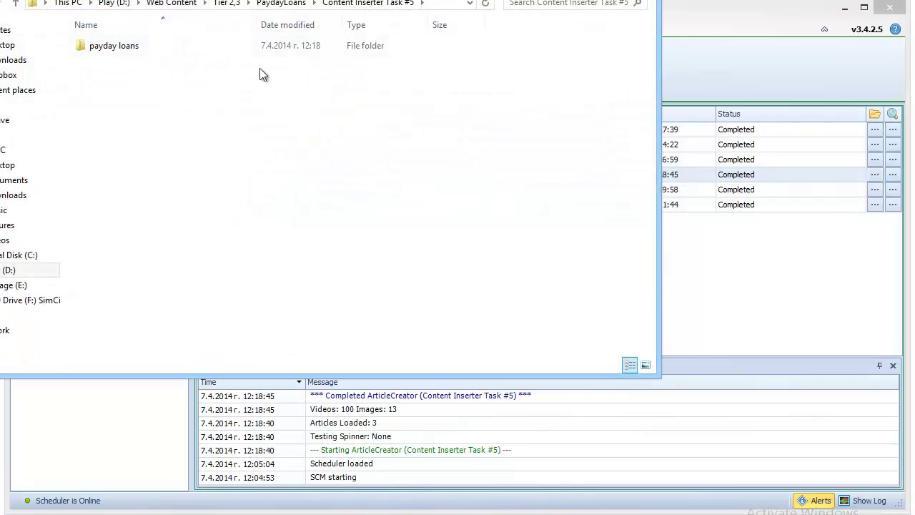
# Open the USDA mortgage article from the task's pay day loans output subfolder in Notepad.
pyautogui.doubleClick(128, 47)
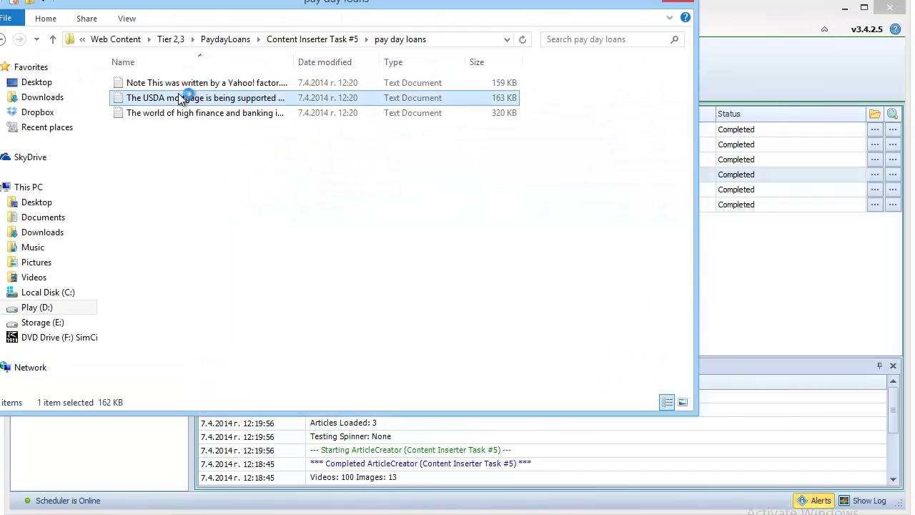
pyautogui.doubleClick(179, 98)
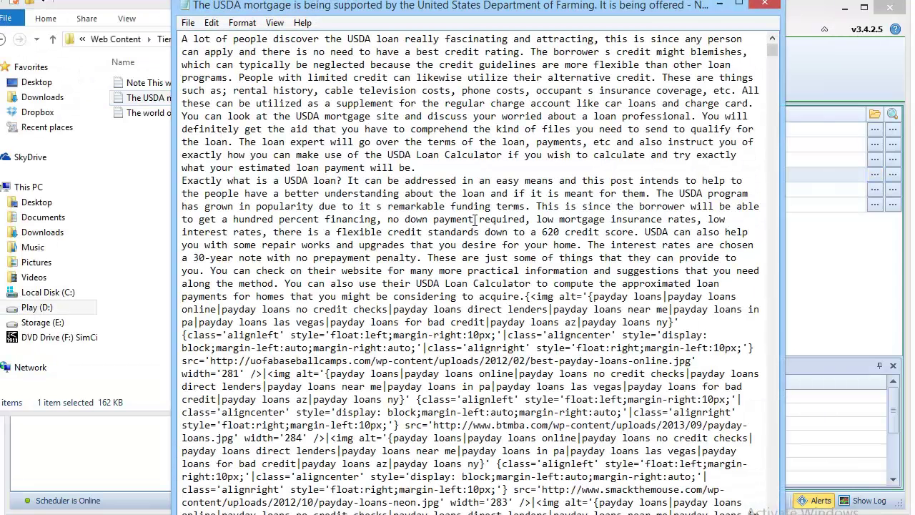
pyautogui.moveTo(606, 10); pyautogui.dragTo(588, 12)
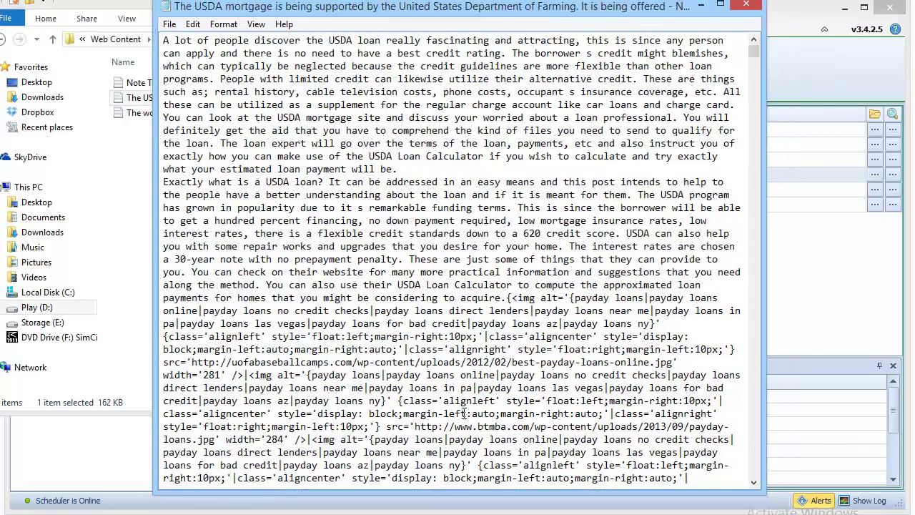
# Examine the article's text and the spintax block of image tags inserted after the second paragraph.
pyautogui.click(426, 323)
pyautogui.scroll(-2, 386, 301)
pyautogui.press('Down')
pyautogui.press('Home')
pyautogui.scroll(-9, 403, 379)
pyautogui.moveTo(163, 131); pyautogui.dragTo(638, 259)
pyautogui.click(638, 259)
pyautogui.scroll(-12, 284, 187)
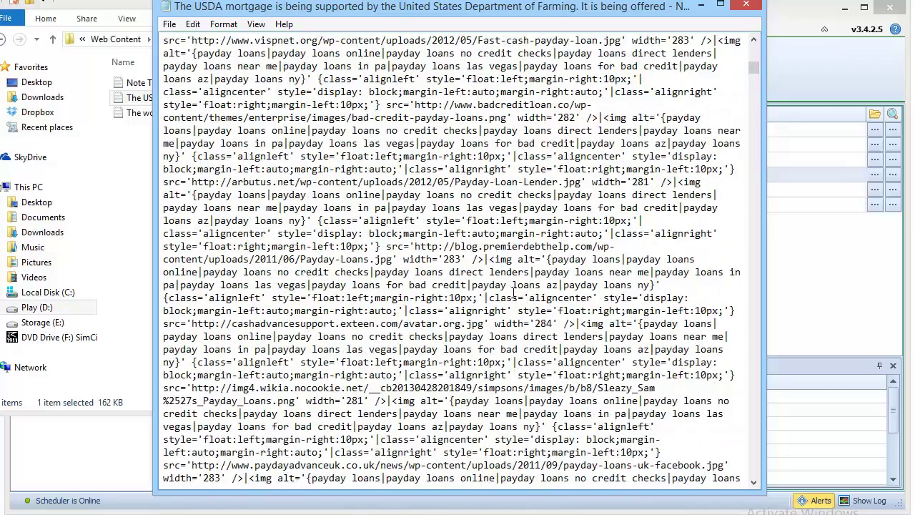
pyautogui.scroll(-7, 479, 246)
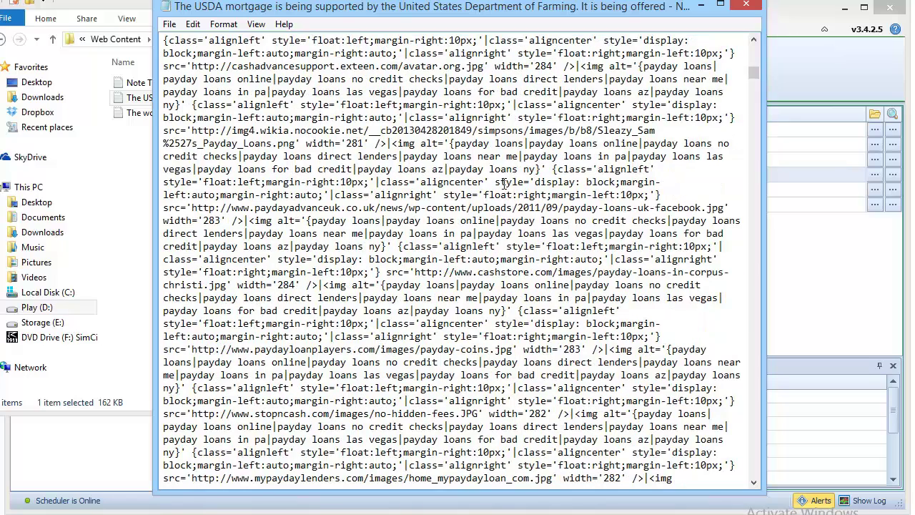
# Inspect the alignment style variations and the spun alt-text keywords in the inserted image tags.
pyautogui.moveTo(486, 195); pyautogui.dragTo(652, 194)
pyautogui.click(619, 326)
pyautogui.scroll(-3, 384, 184)
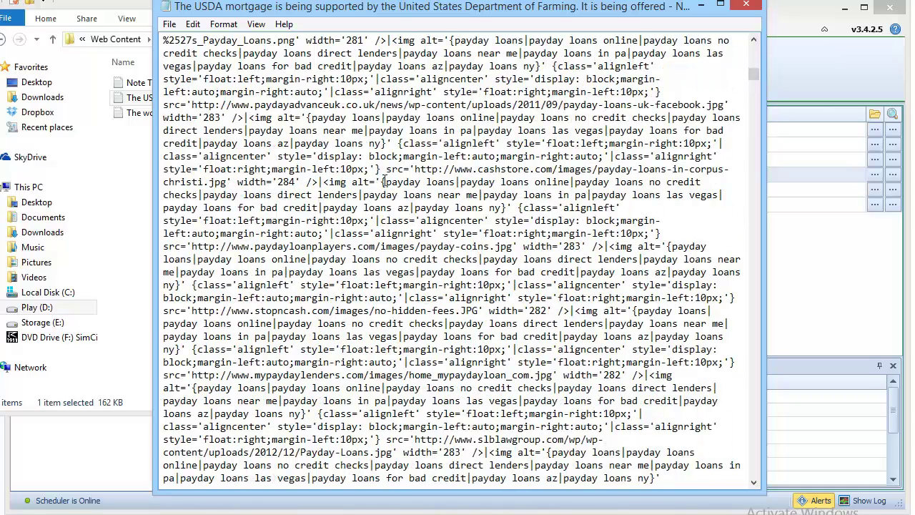
pyautogui.moveTo(385, 183); pyautogui.dragTo(707, 185)
pyautogui.doubleClick(498, 208)
pyautogui.moveTo(498, 208); pyautogui.dragTo(387, 179)
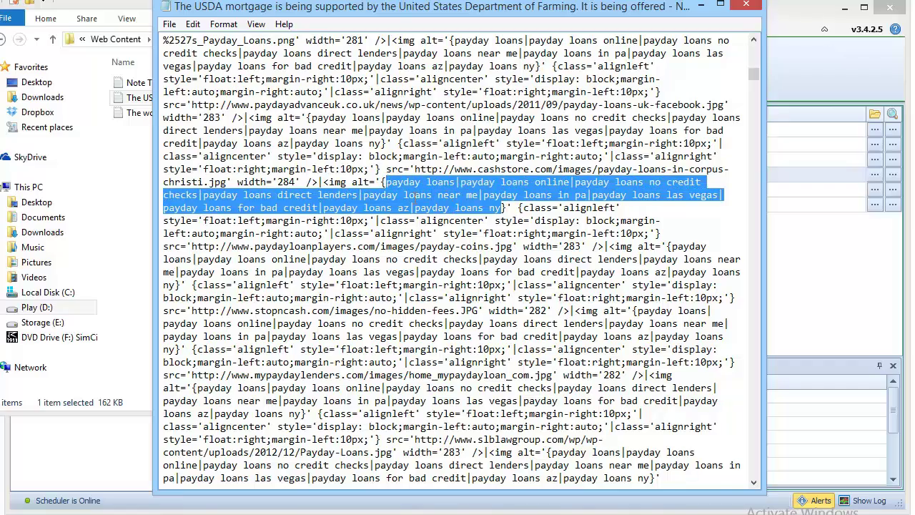
pyautogui.click(513, 207)
# Find the YouTube iframe near the article's end and check its width and height attributes.
pyautogui.moveTo(754, 73); pyautogui.dragTo(771, 467)
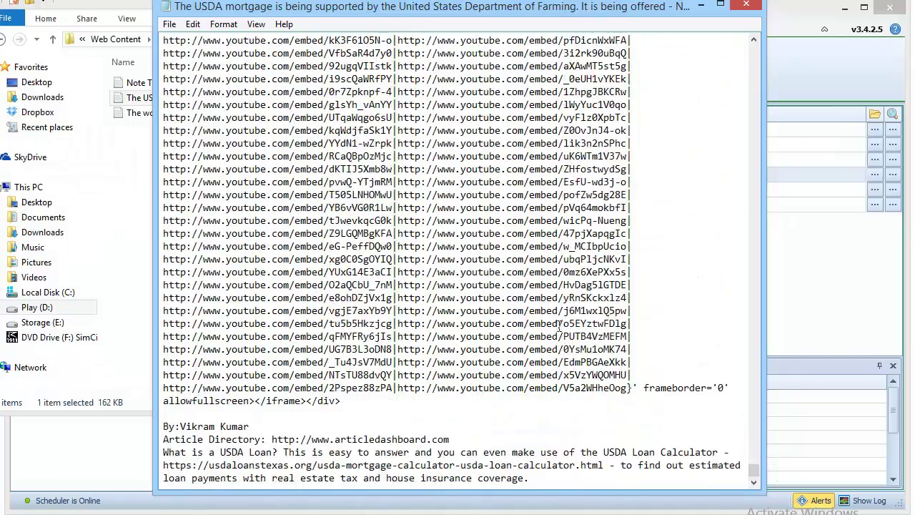
pyautogui.scroll(11, 530, 326)
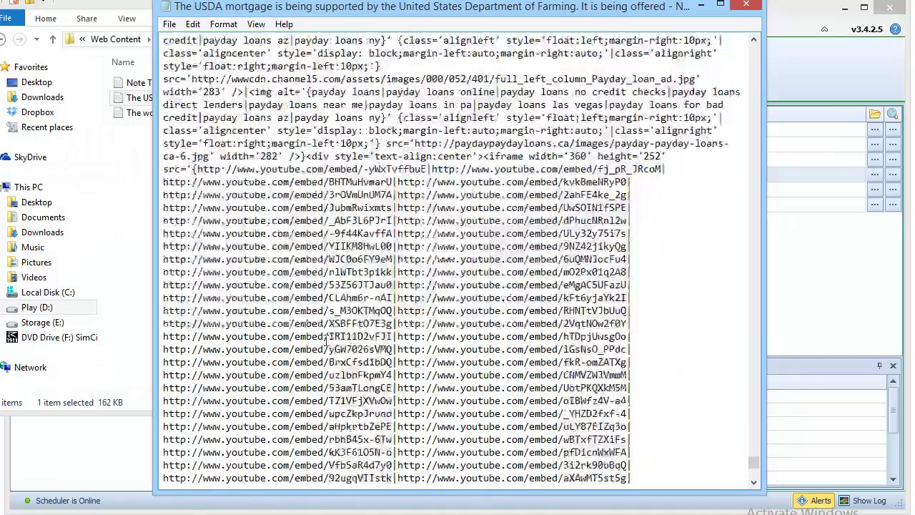
pyautogui.doubleClick(578, 156)
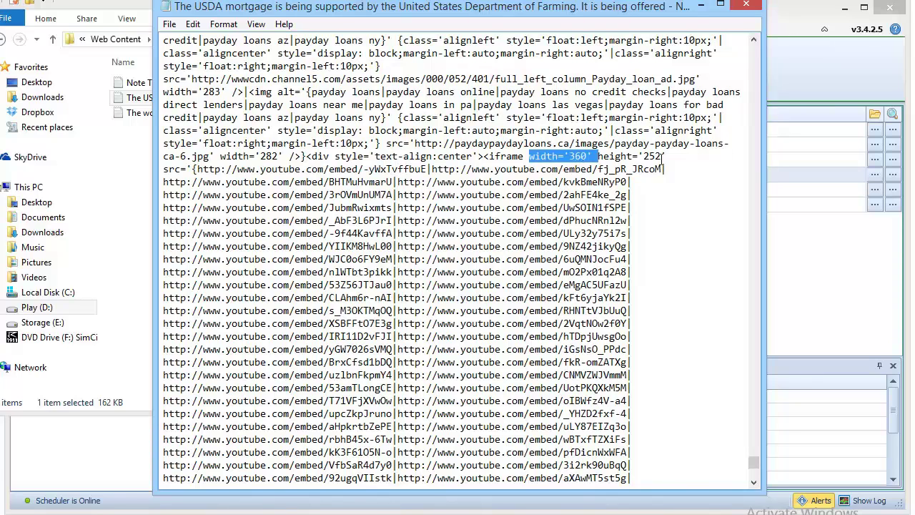
pyautogui.click(655, 157)
pyautogui.doubleClick(656, 156)
pyautogui.click(356, 273)
# Review the spun list of YouTube embed links down to the end of the article.
pyautogui.scroll(-9, 358, 272)
pyautogui.scroll(-2, 361, 266)
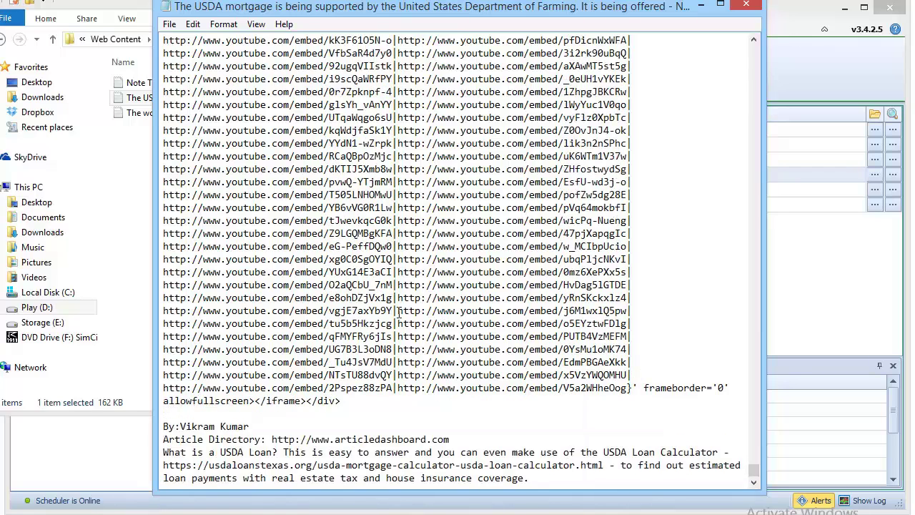
pyautogui.moveTo(409, 312); pyautogui.dragTo(629, 312)
pyautogui.click(629, 312)
pyautogui.moveTo(756, 470)
pyautogui.mouseDown()
pyautogui.moveTo(745, 43)
pyautogui.moveTo(758, 45)
pyautogui.moveTo(750, 469)
pyautogui.mouseUp()
pyautogui.moveTo(656, 13); pyautogui.dragTo(679, 7)
# Show the new-task page in SEO Content Machine, and return to the Notepad article to look over its remaining image tags.
pyautogui.click(26, 28)
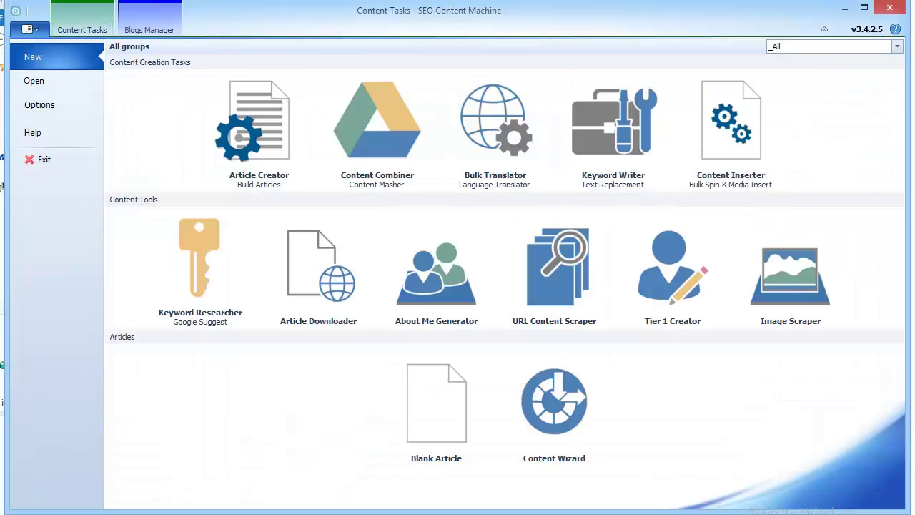
pyautogui.hotkey('alt', 'Tab')
pyautogui.moveTo(782, 465); pyautogui.dragTo(782, 448)
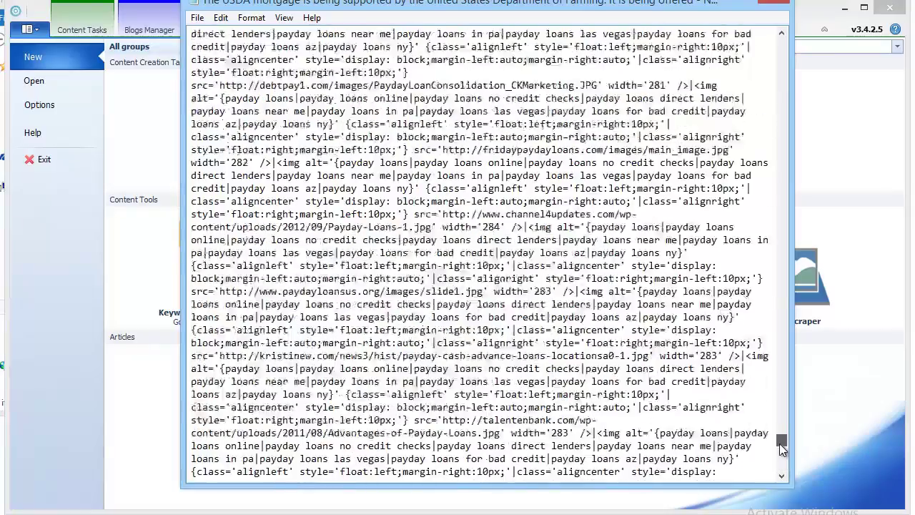
pyautogui.scroll(7, 781, 448)
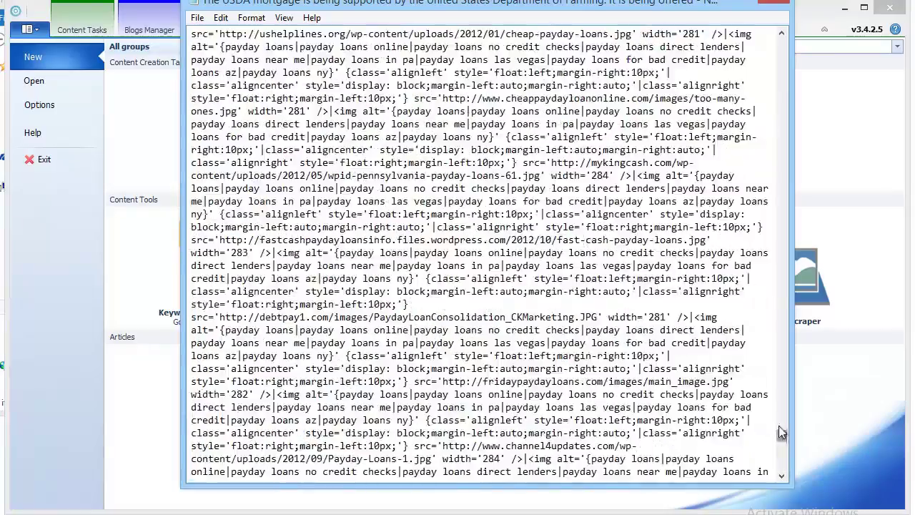
pyautogui.moveTo(782, 432); pyautogui.dragTo(782, 395)
pyautogui.click(546, 378)
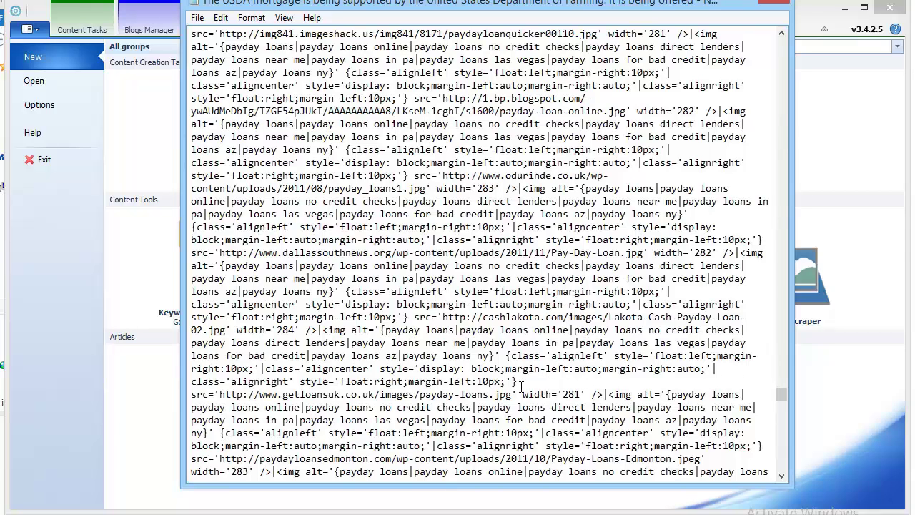